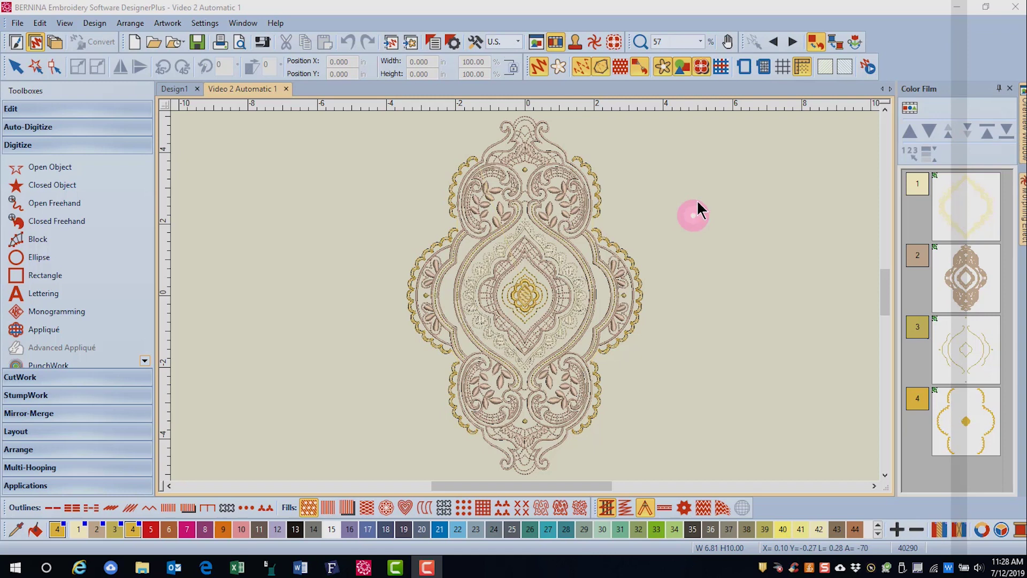
Open the Select a Hoop dialog for the ornate design.
click(745, 66)
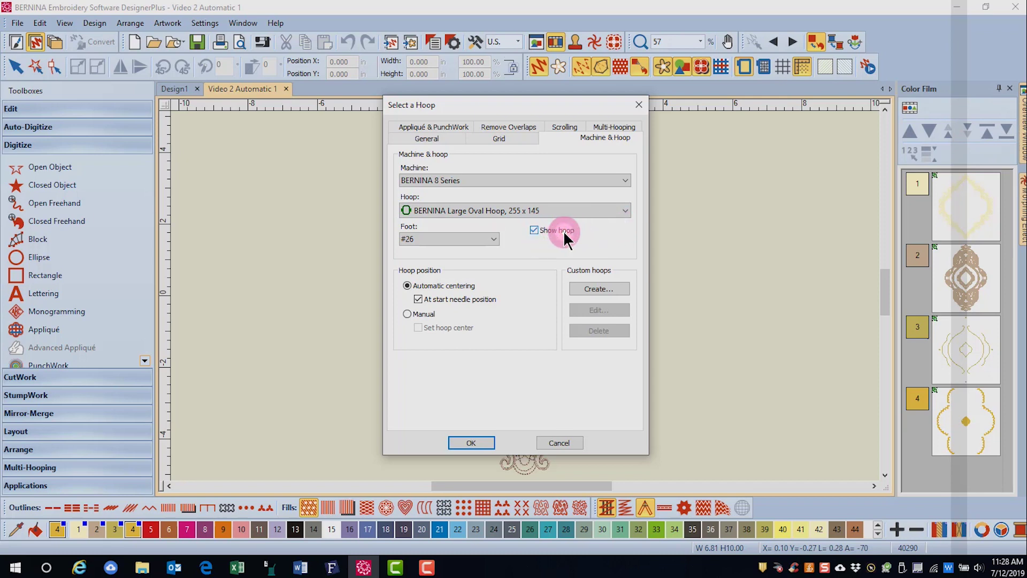
Confirm the BERNINA 8 Series Large Oval Hoop 255 x 145 with Show hoop on.
click(470, 443)
click(726, 263)
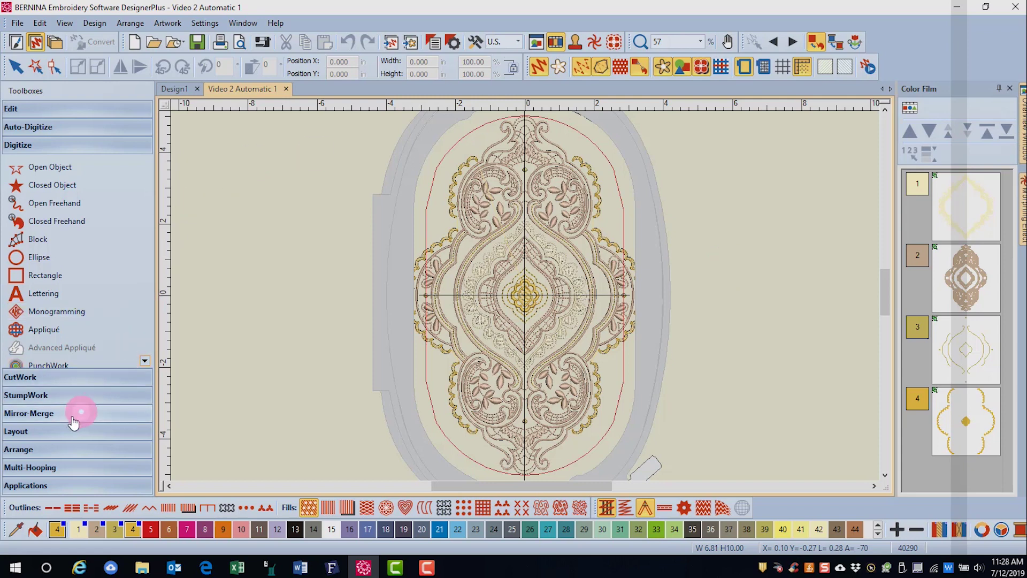
Switch the design to multi-hooping mode and bring up Multi Hooping Options.
click(69, 467)
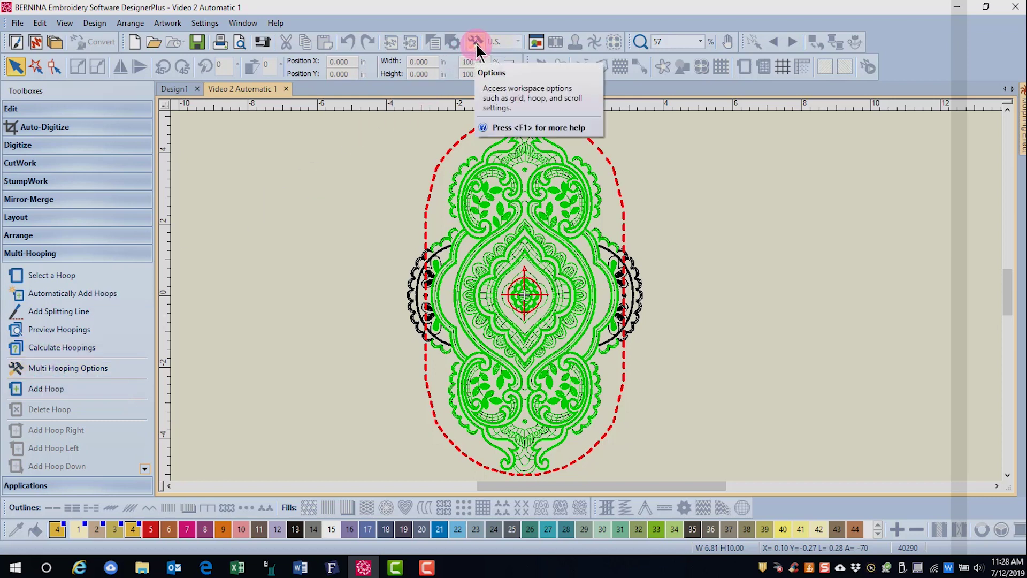
click(103, 367)
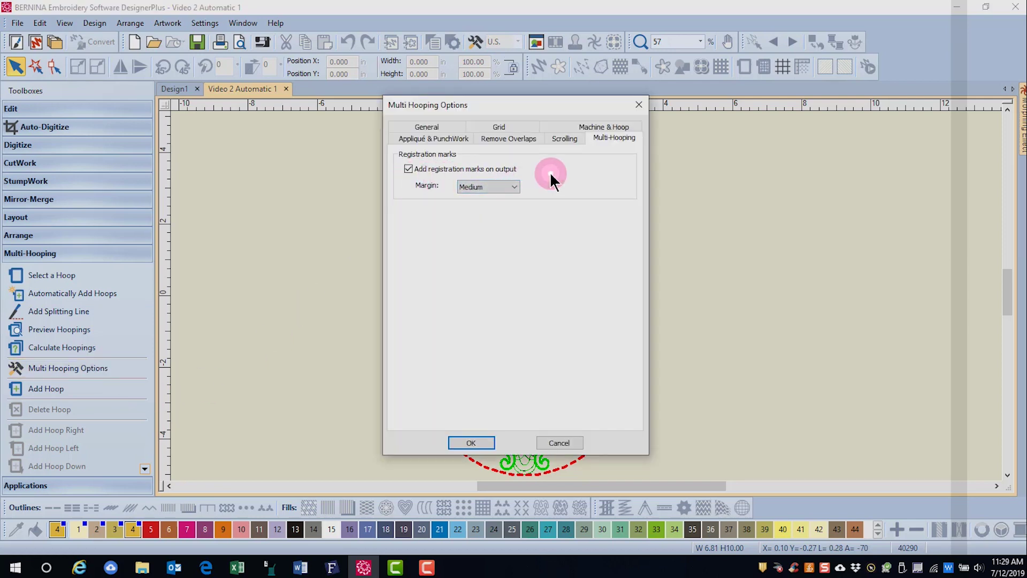
Keep registration marks on output with a Medium margin and confirm the options.
click(514, 187)
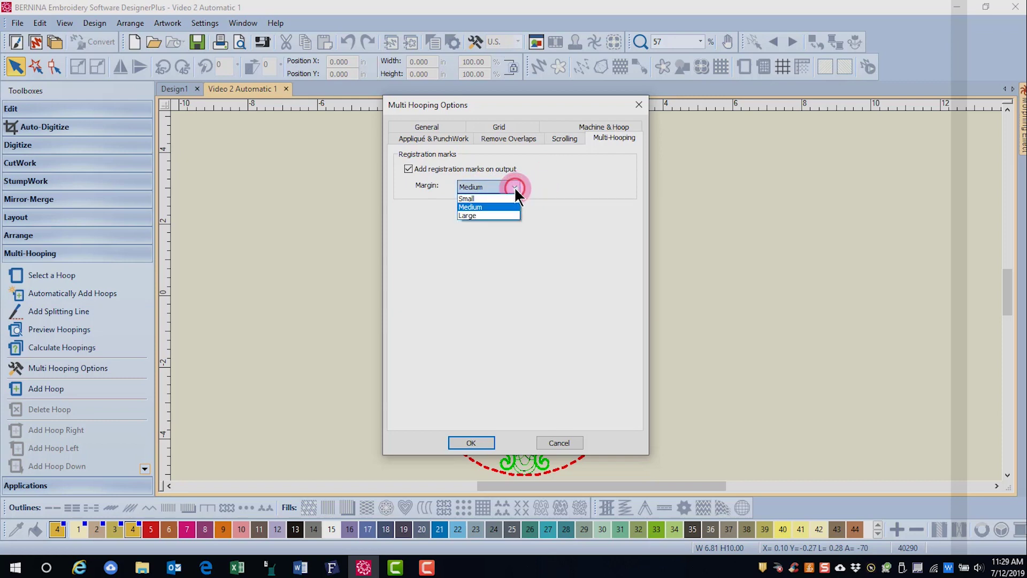
click(515, 187)
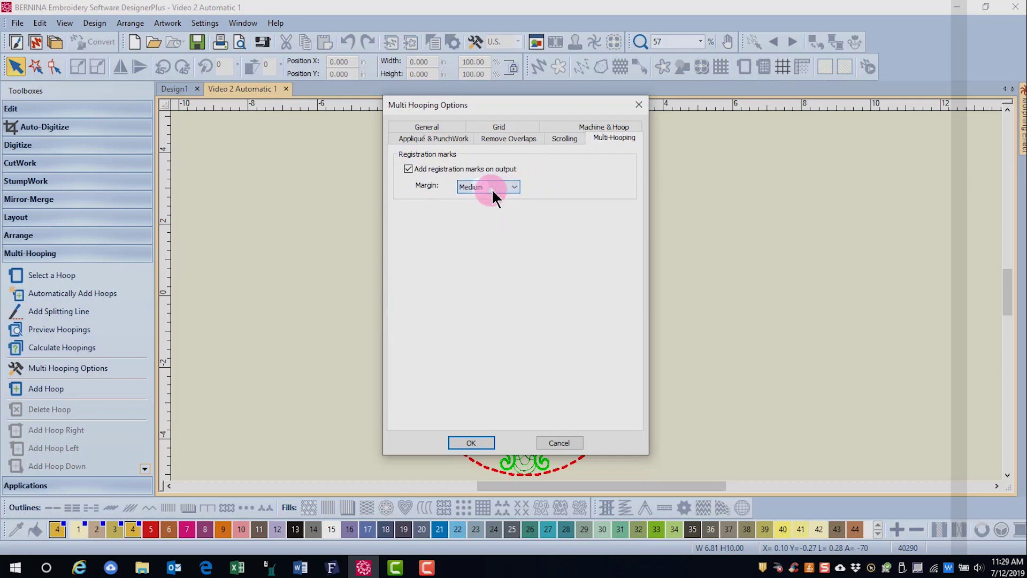
click(478, 443)
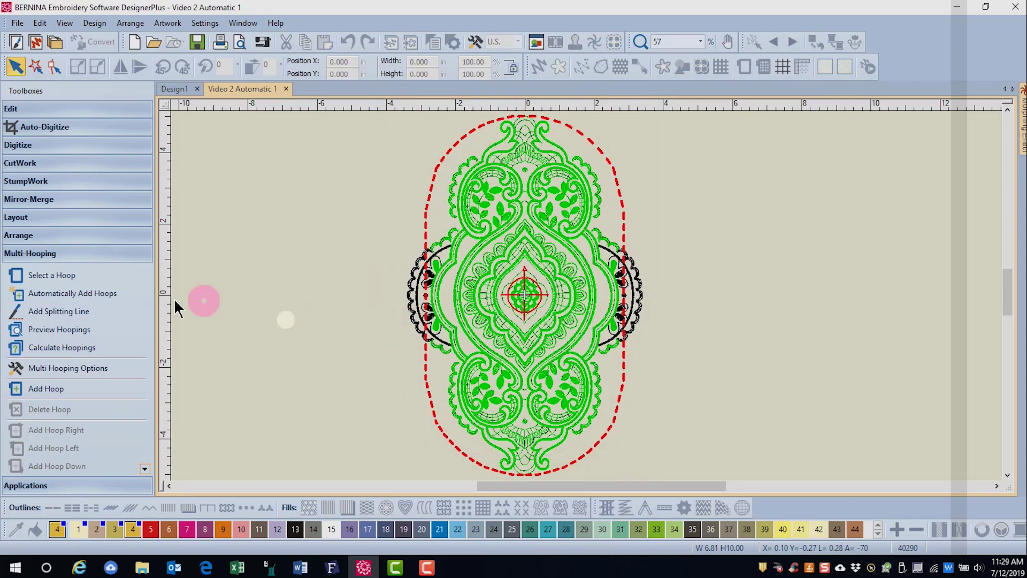
Automatically add a second hoop so two hoopings cover every object, and acknowledge the result.
click(88, 297)
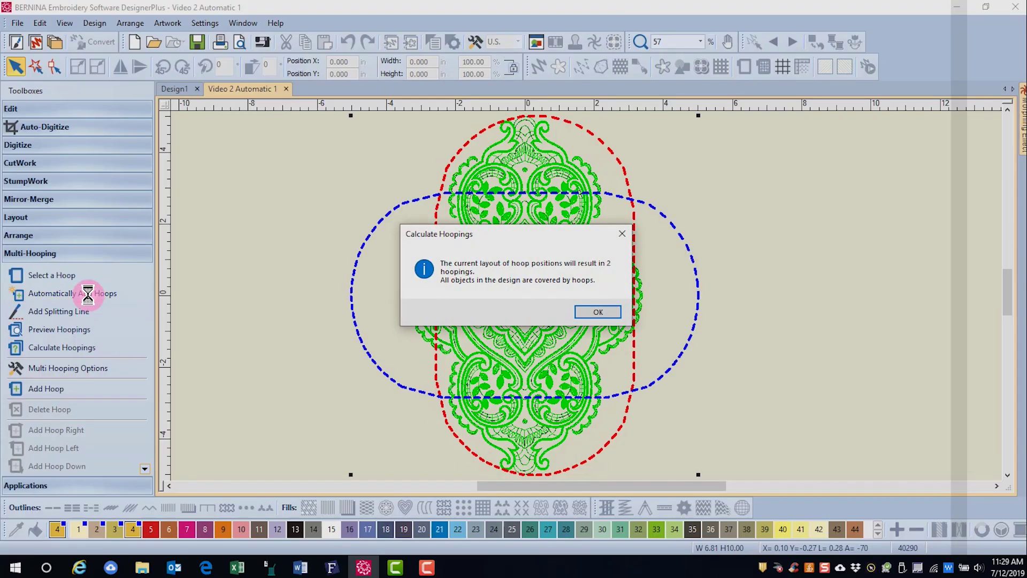
click(611, 313)
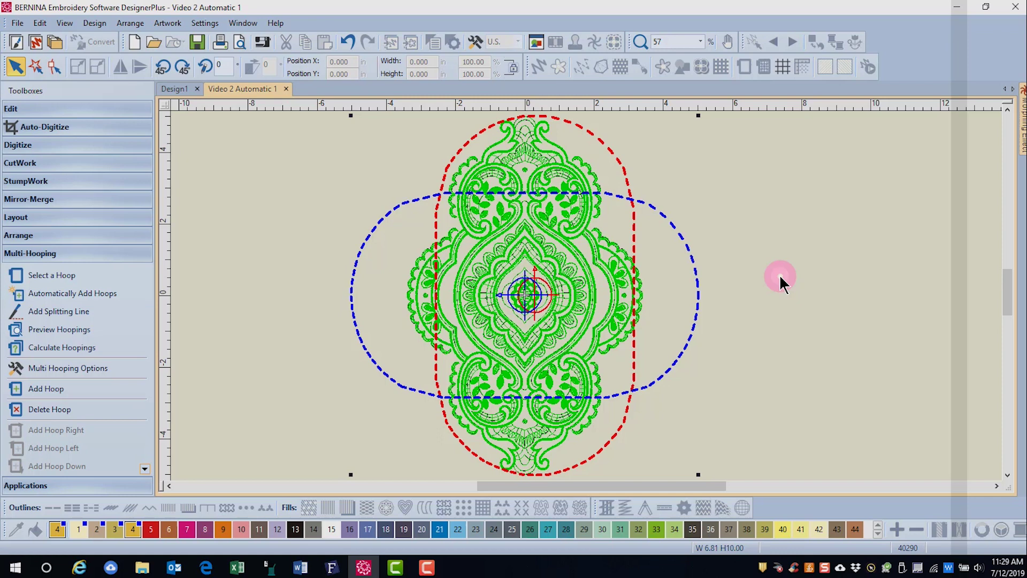
Preview the hooping sequence with only Hooping 1 shown on the canvas.
click(55, 332)
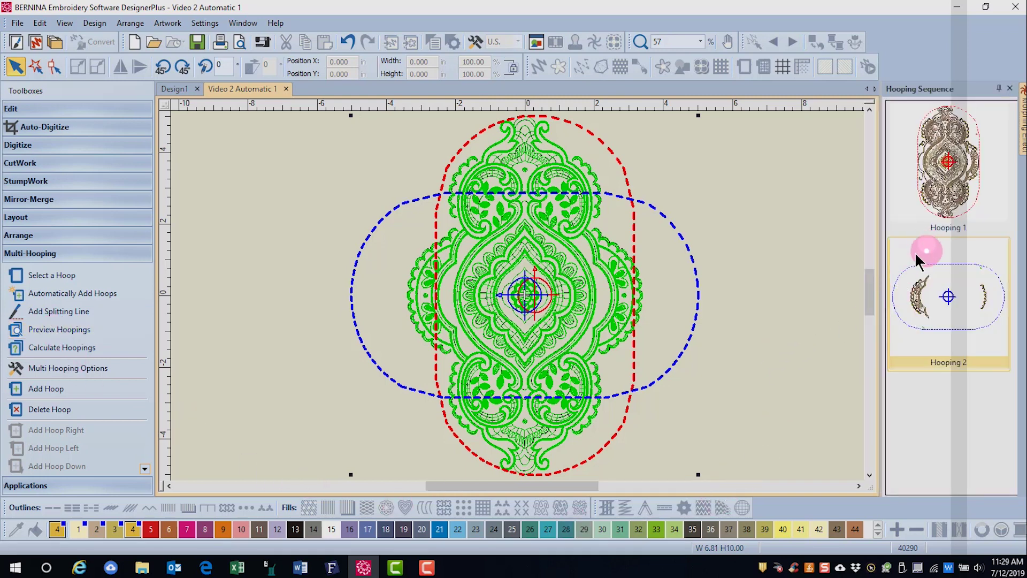
click(954, 162)
click(955, 163)
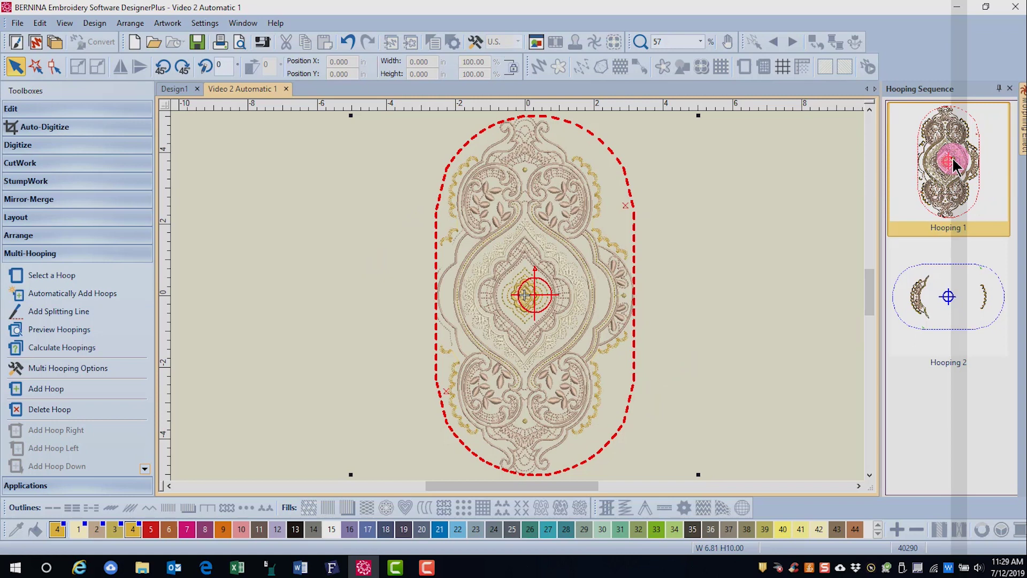
click(948, 162)
Preview Hooping 2, restore the full two-hoop design, and start writing it to card/machine.
click(948, 302)
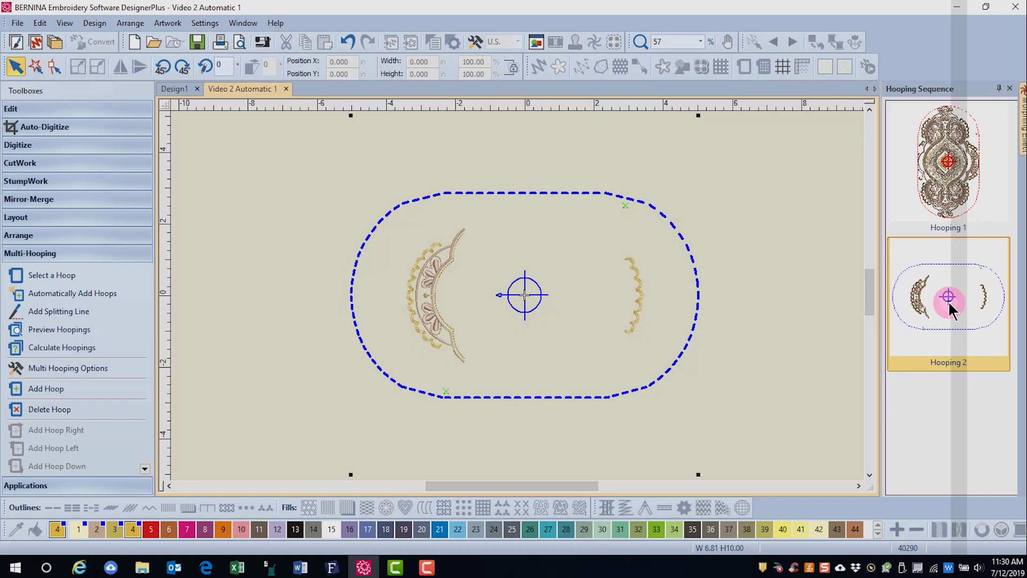
click(950, 310)
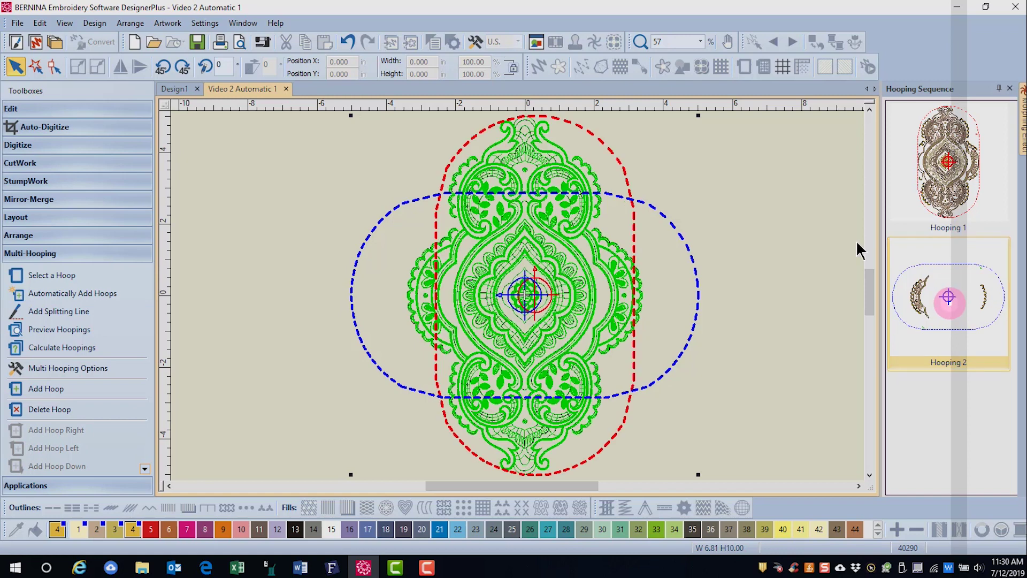
click(262, 47)
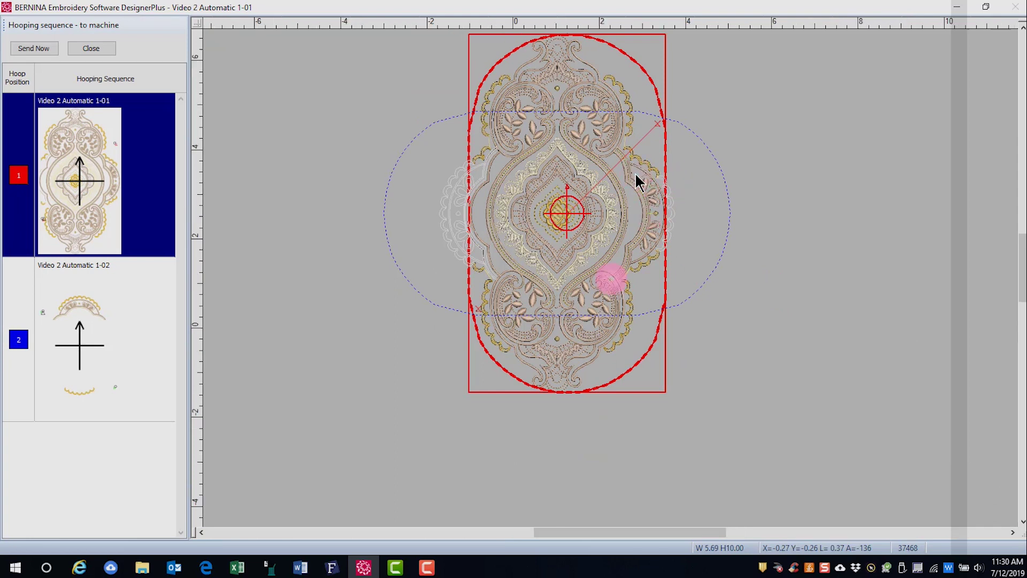
Select the first hooping in the sequence and send the sequence to a device.
scroll(616, 283, up, 2)
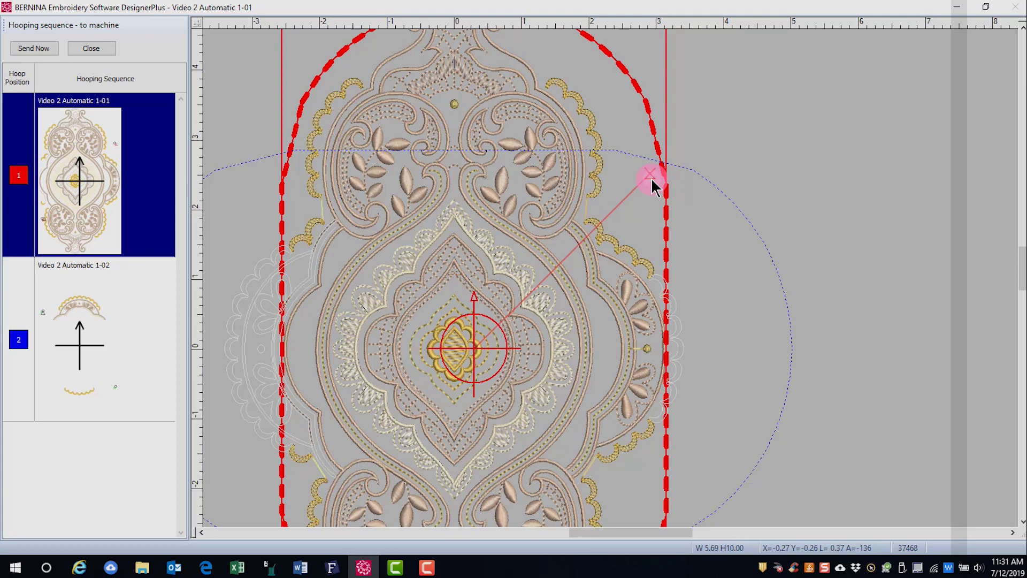
click(67, 104)
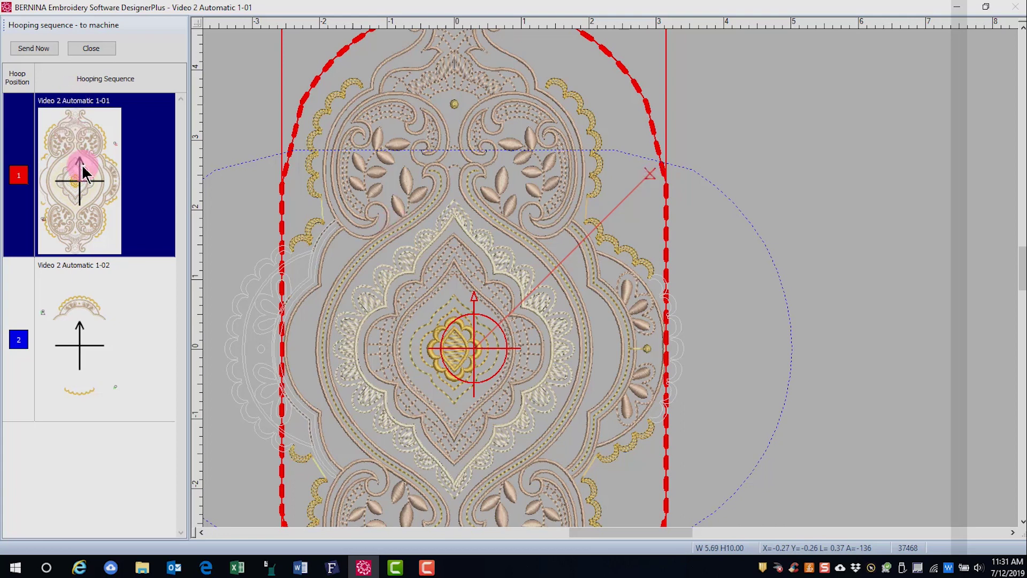
click(33, 49)
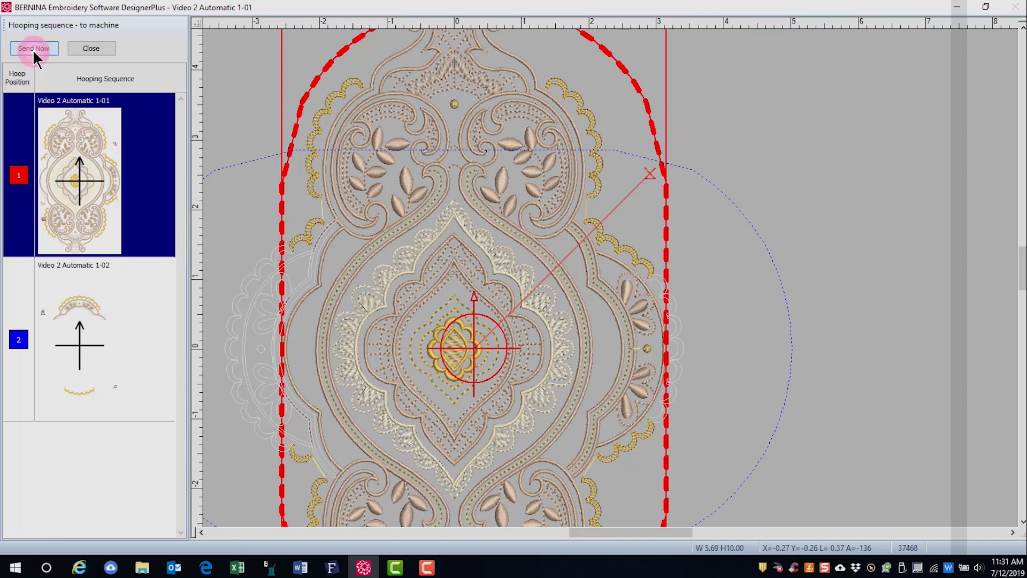
Pick the exp device, dismiss Device Selection, and show hooping Video 2 Automatic 1-02.
click(367, 204)
click(376, 369)
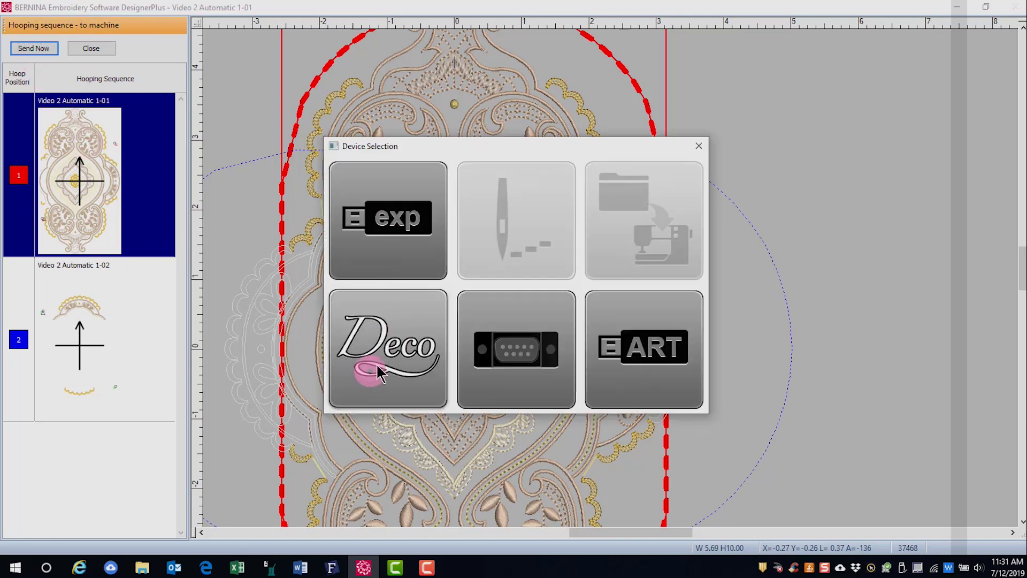
click(396, 247)
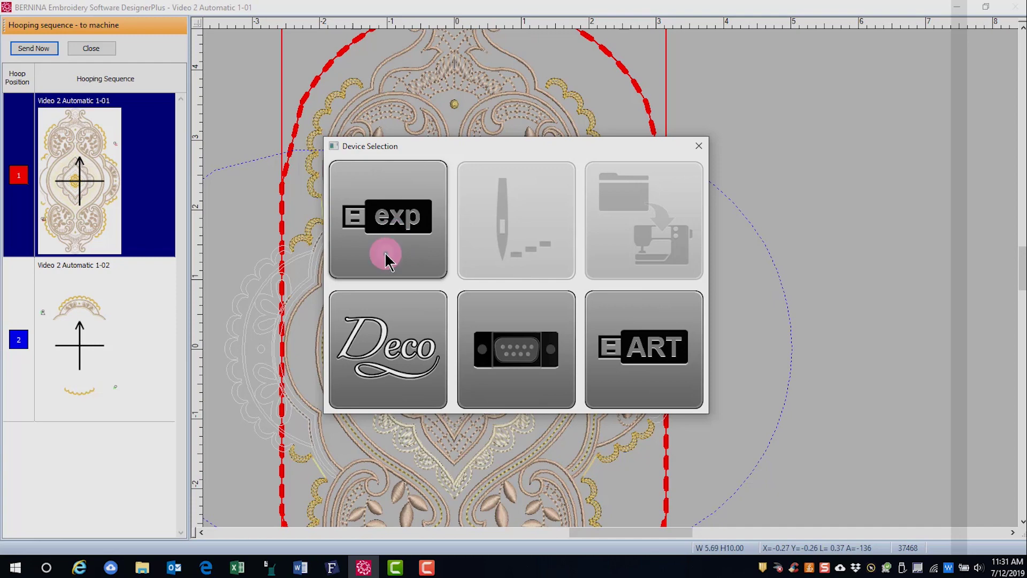
click(698, 146)
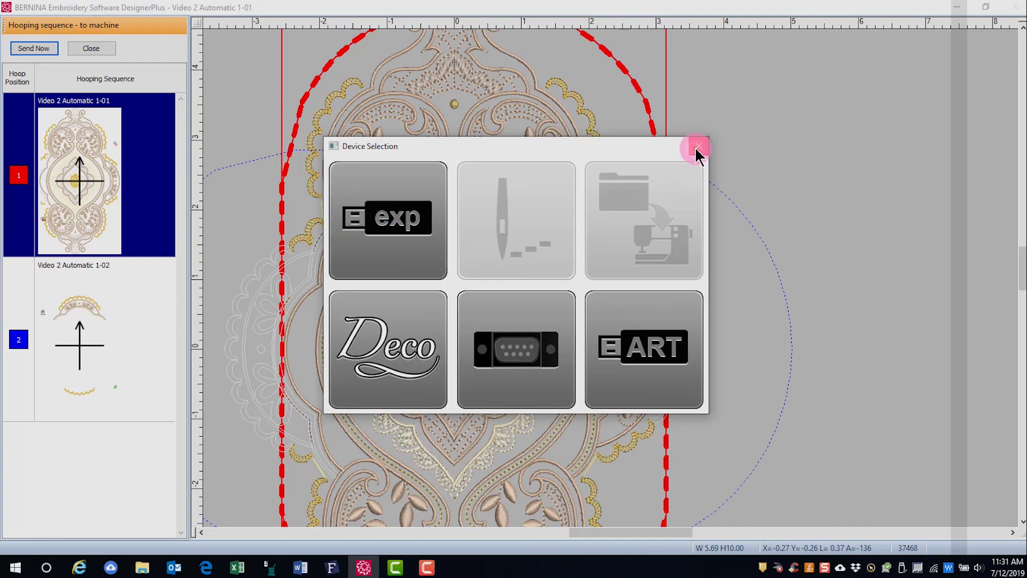
click(120, 326)
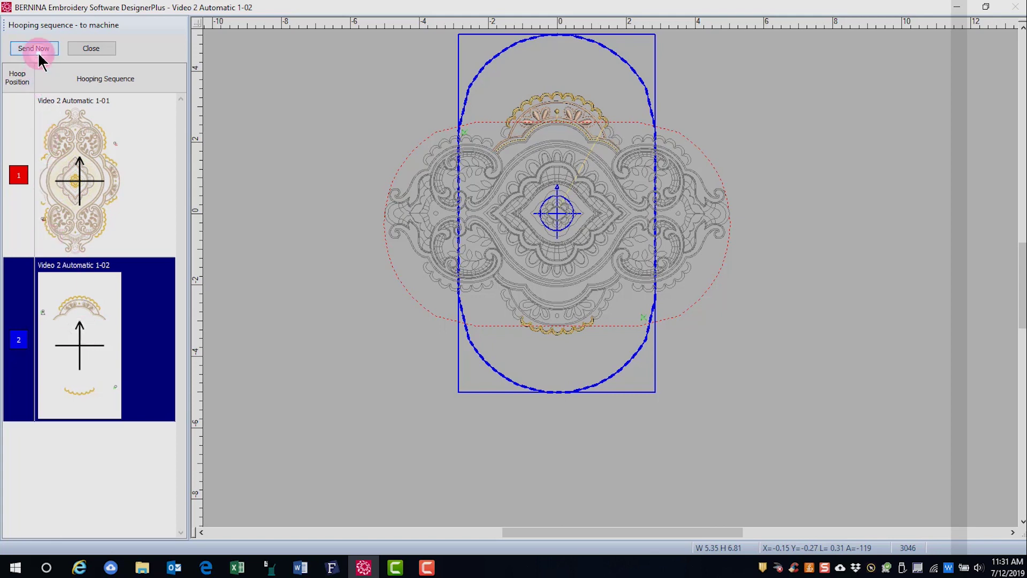
Leave the hooping sequence and export the design as Video 2 Automatic 1.EXP (BERNINA USB Stick).
click(91, 49)
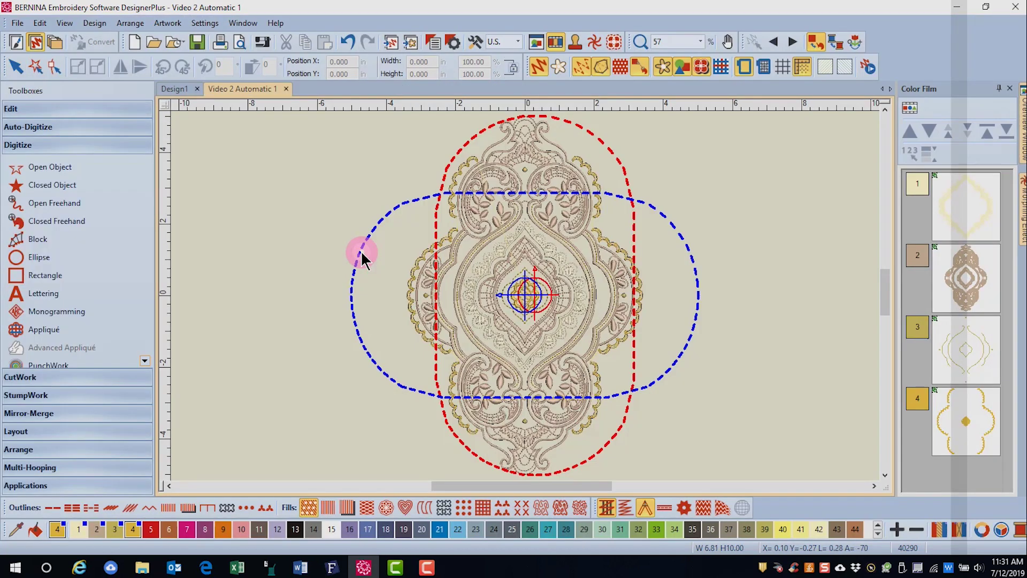
click(15, 66)
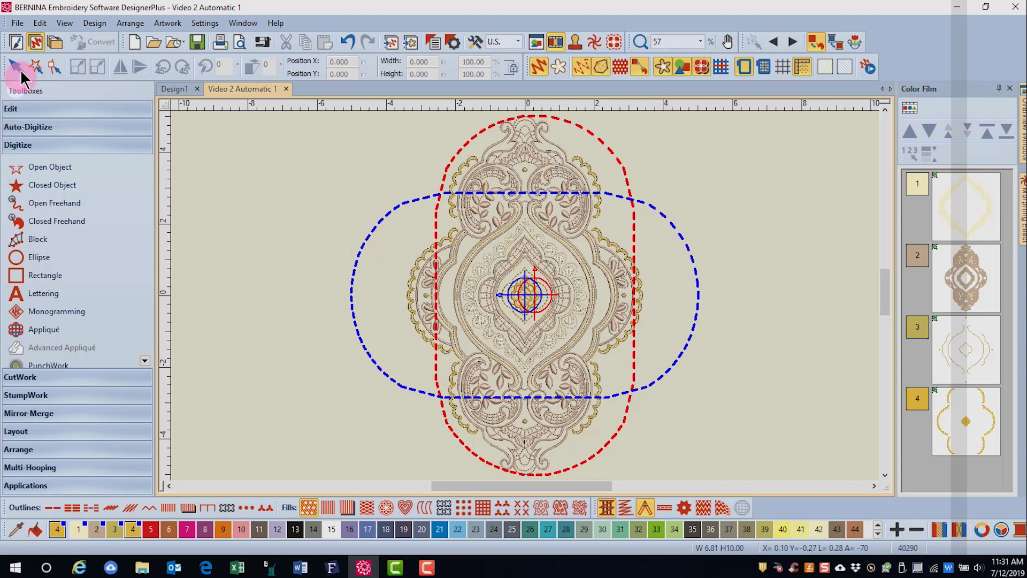
click(17, 25)
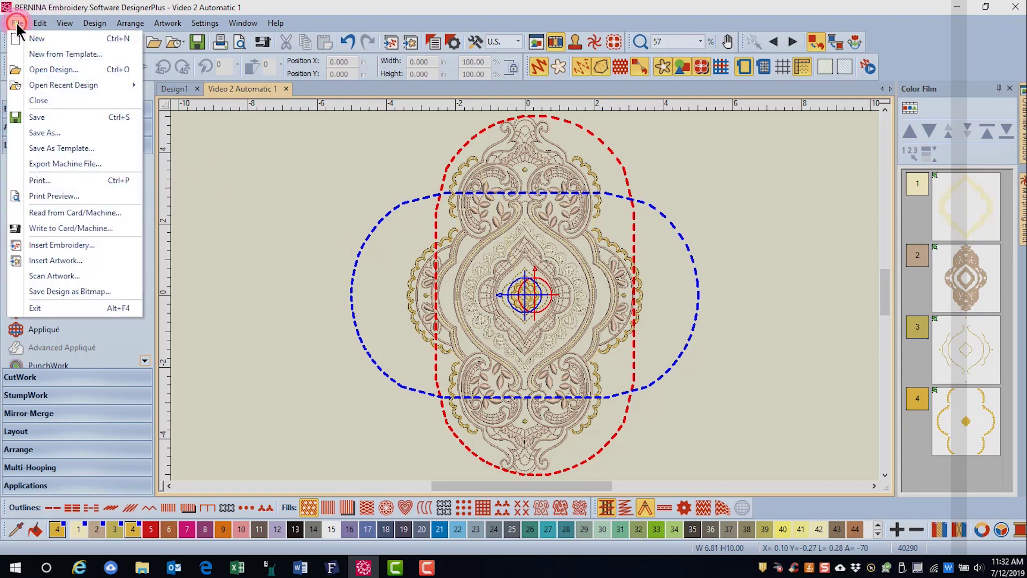
click(52, 166)
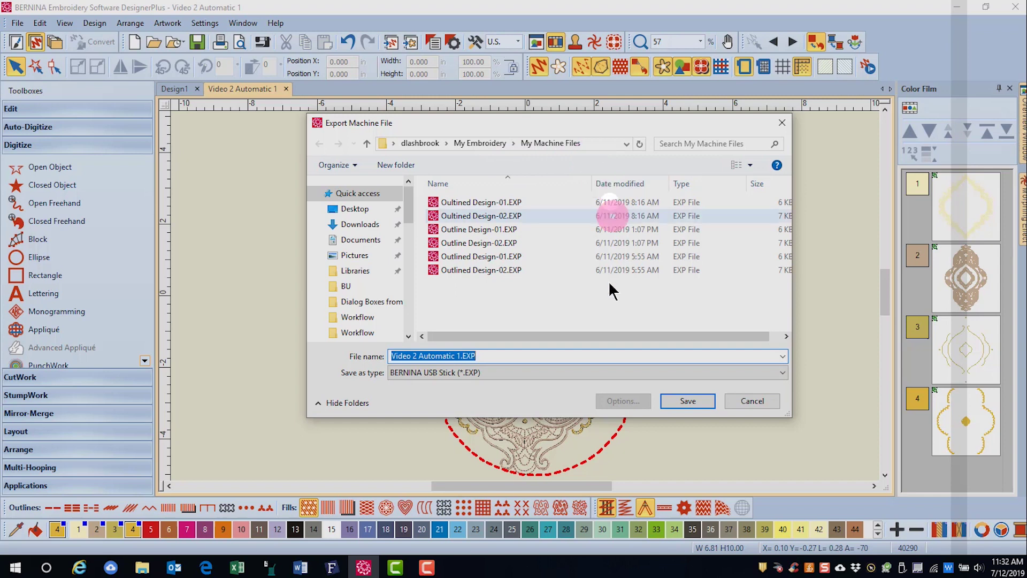
click(782, 375)
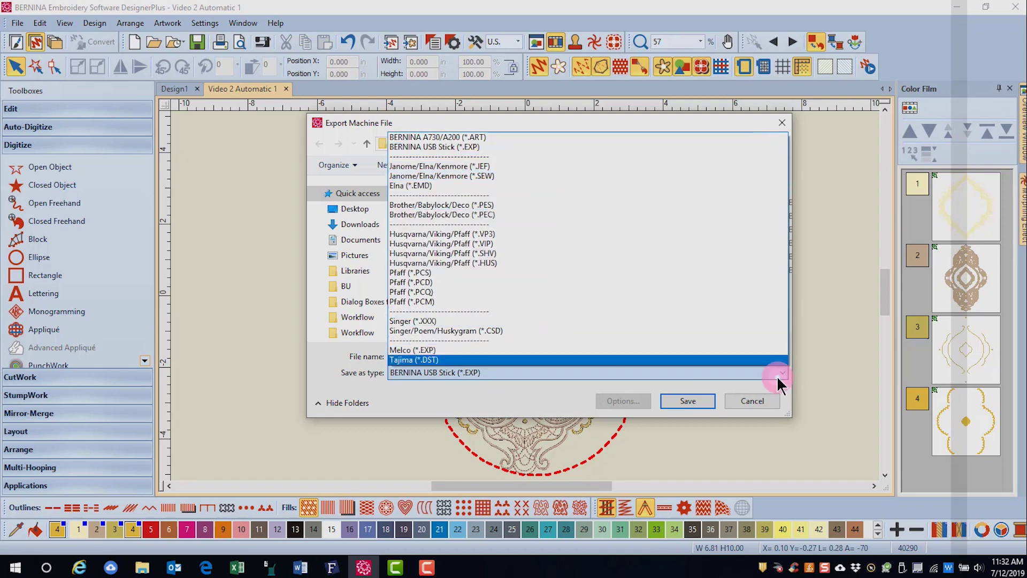
click(784, 373)
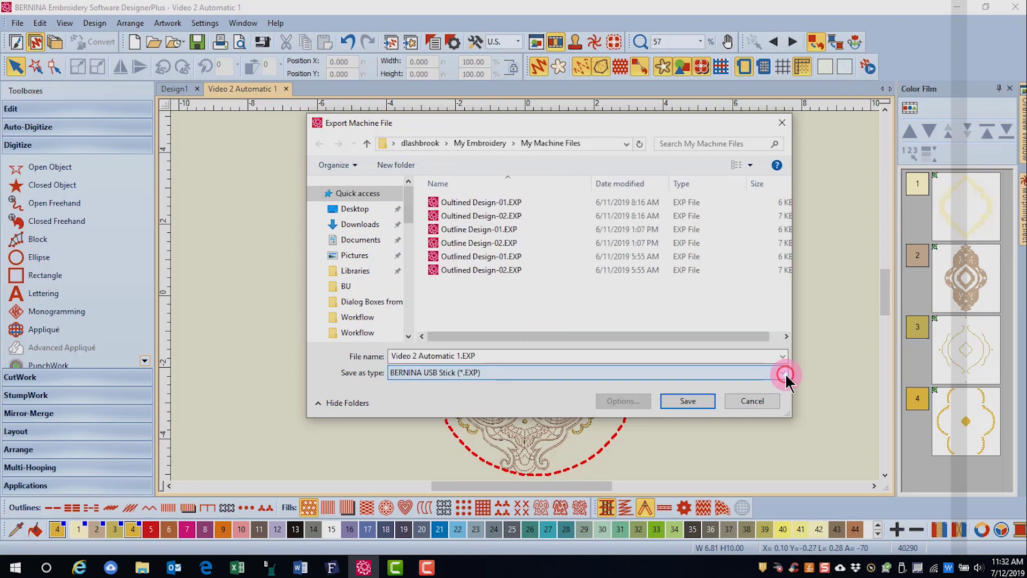
click(687, 401)
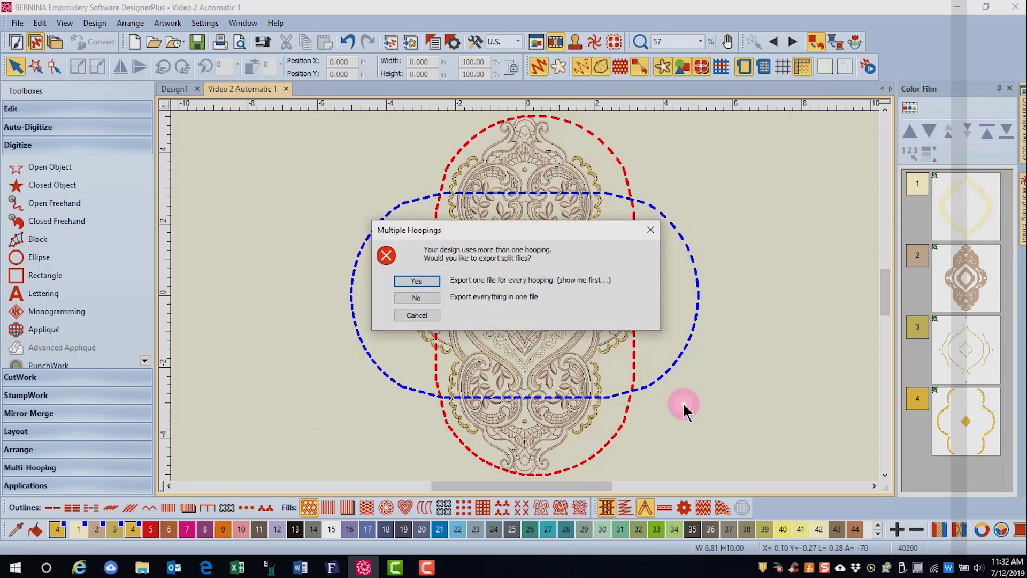
Export split files Video 2 Automatic 1-01.EXP and 1-02.EXP, then return to the full design.
click(407, 281)
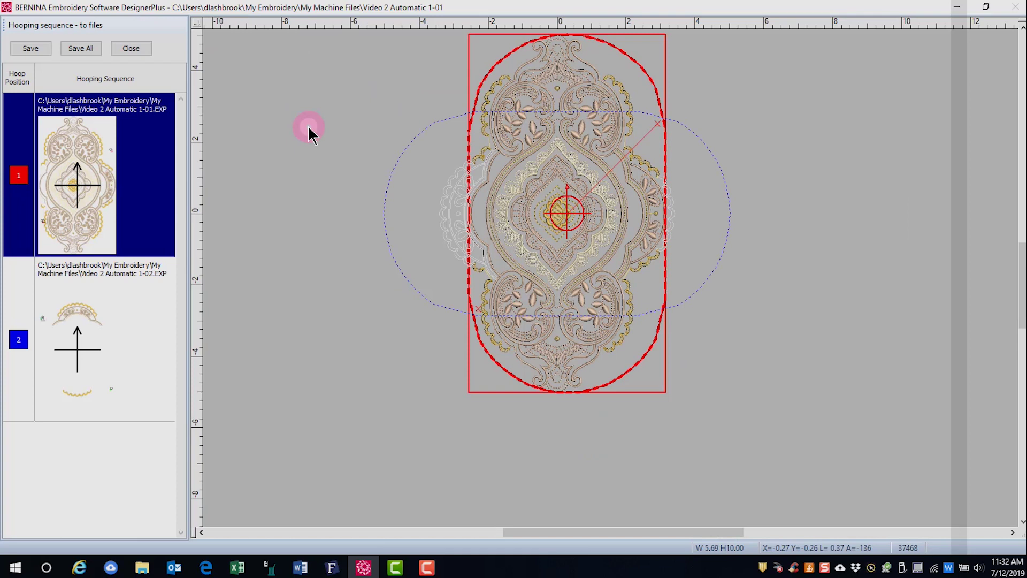
click(82, 49)
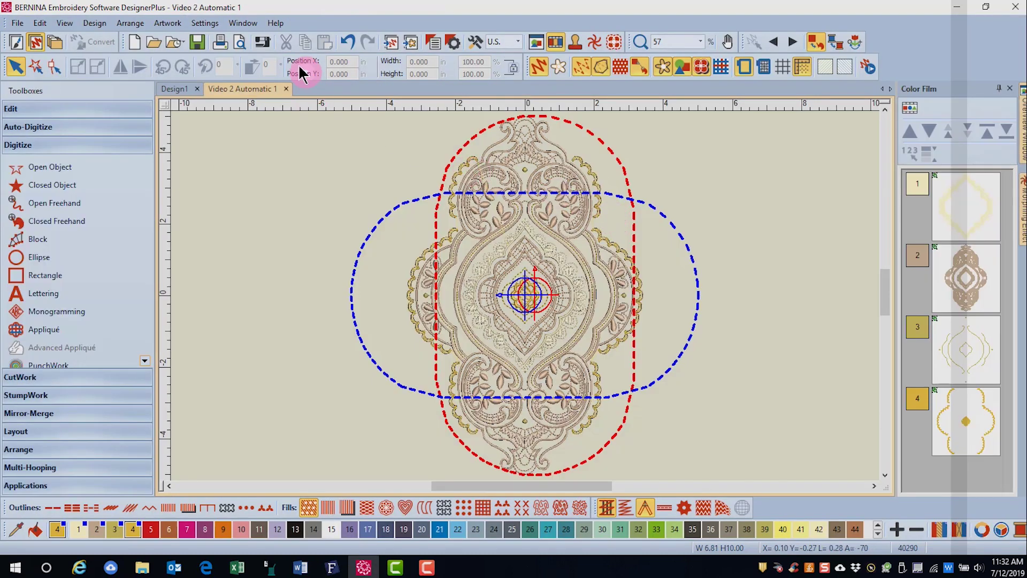
Preview the print worksheet with Hooping sequence included and Design information excluded.
click(239, 47)
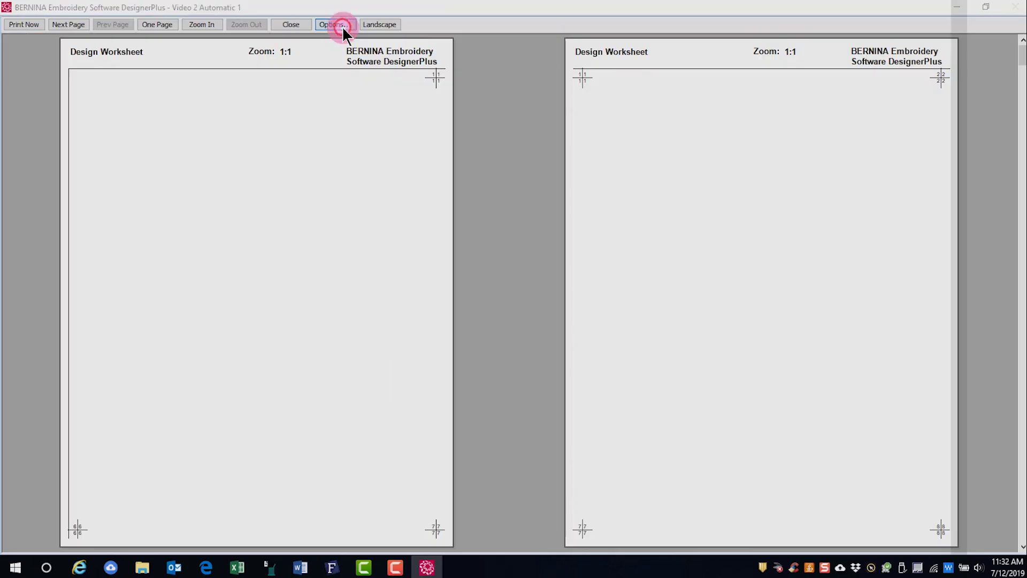
click(342, 25)
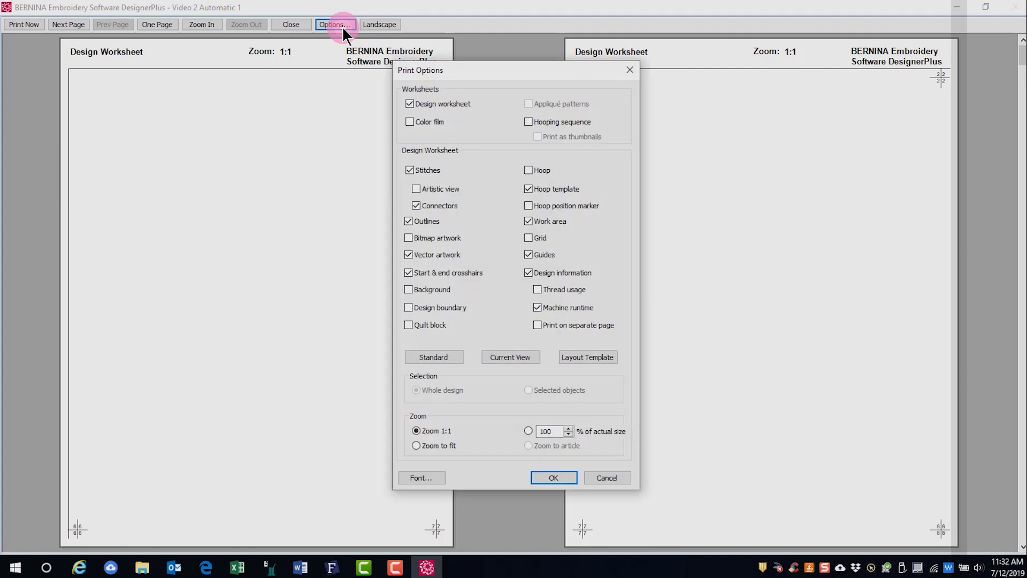
click(528, 123)
click(529, 273)
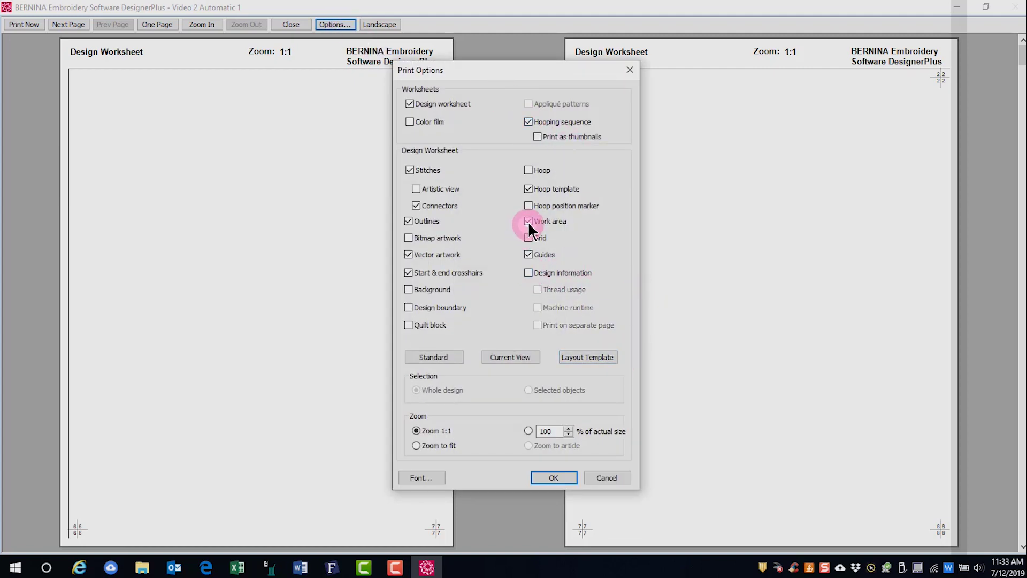
click(544, 479)
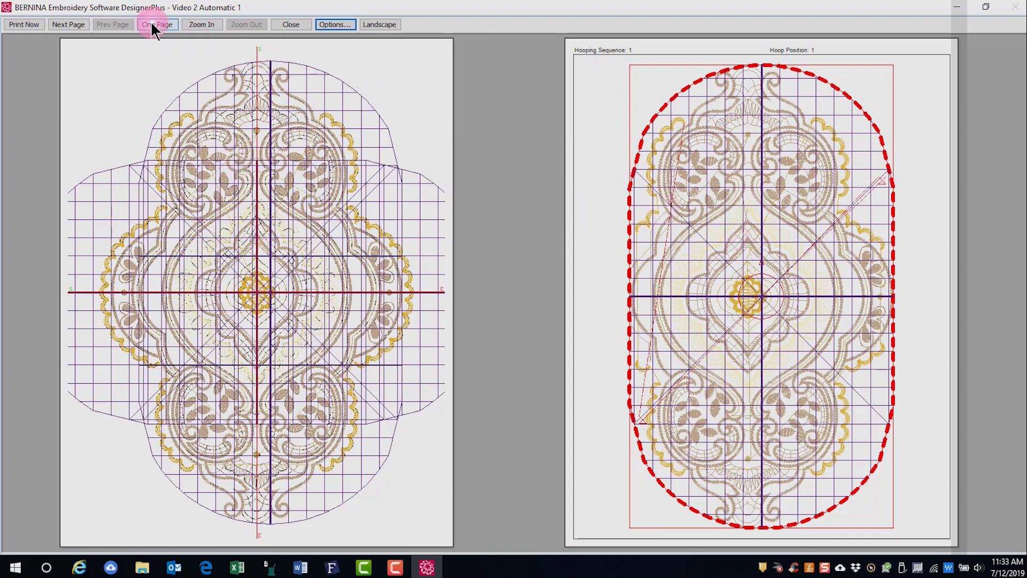
Preview the hooping 1 and 2 pages, then enable Print as thumbnails for the hooping sequence.
click(77, 24)
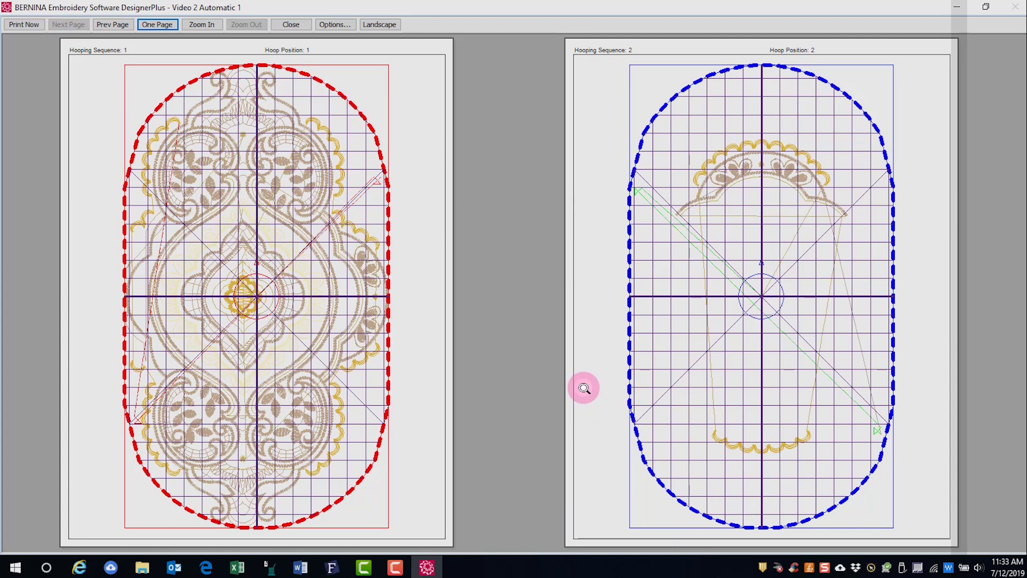
key(alt+o)
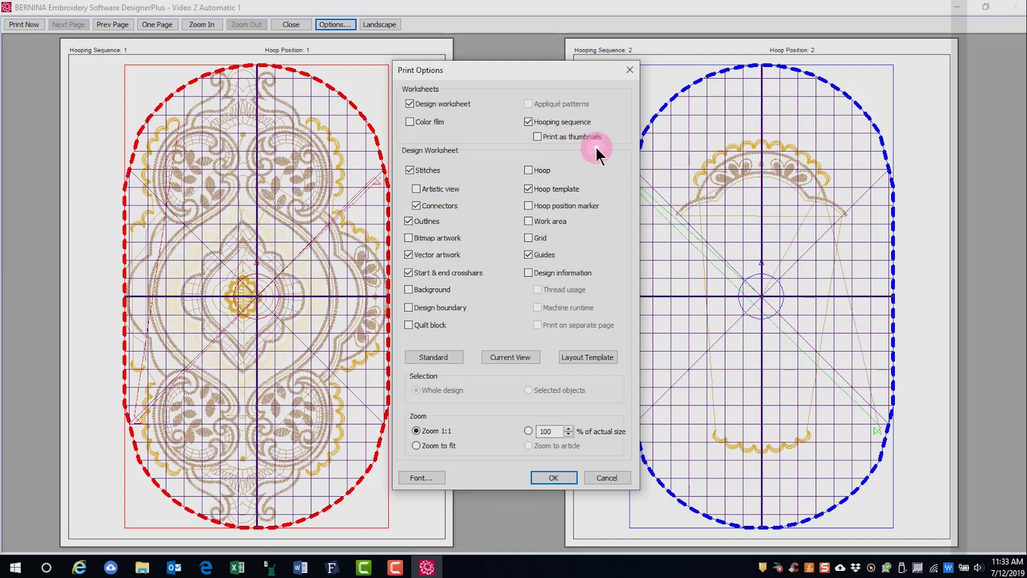
click(538, 137)
click(554, 478)
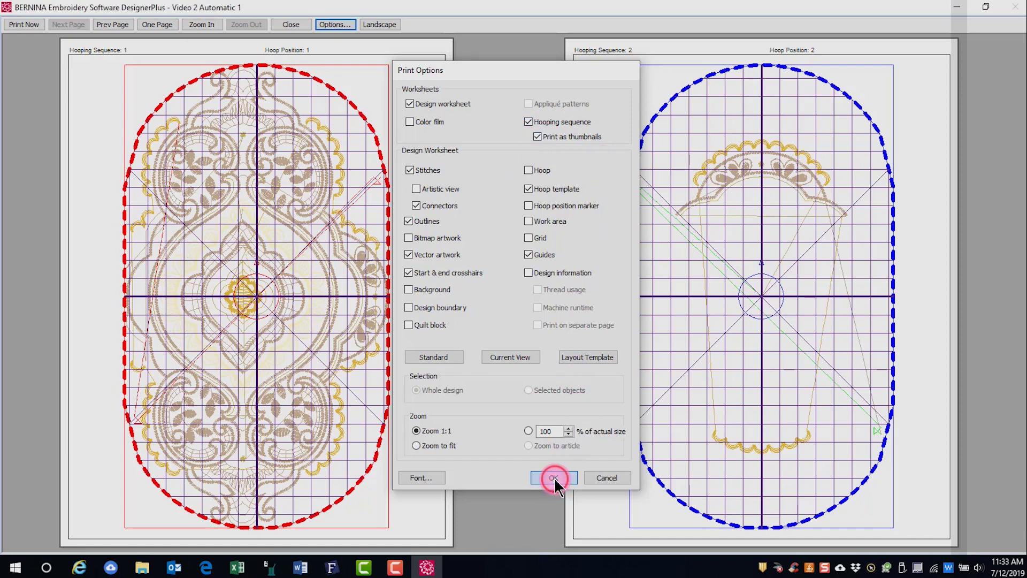